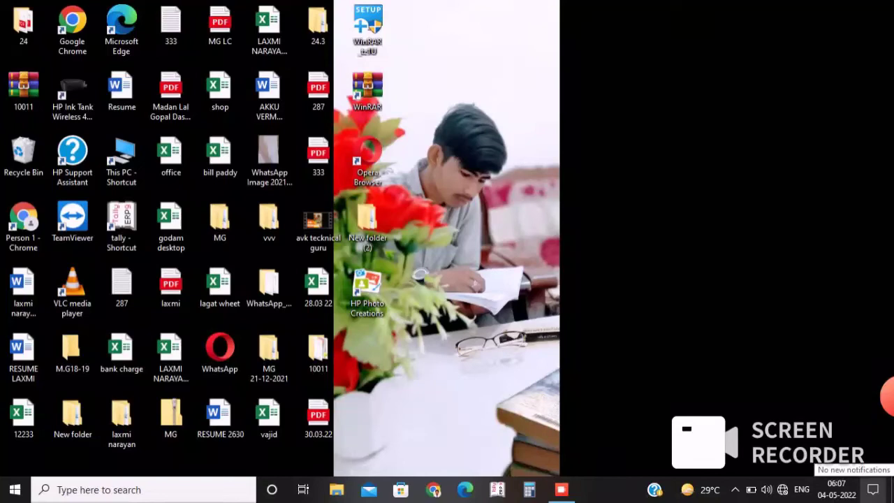
# - Connect to the vivo 1819 Wi-Fi network from the quick settings network list
pyautogui.click(873, 489)
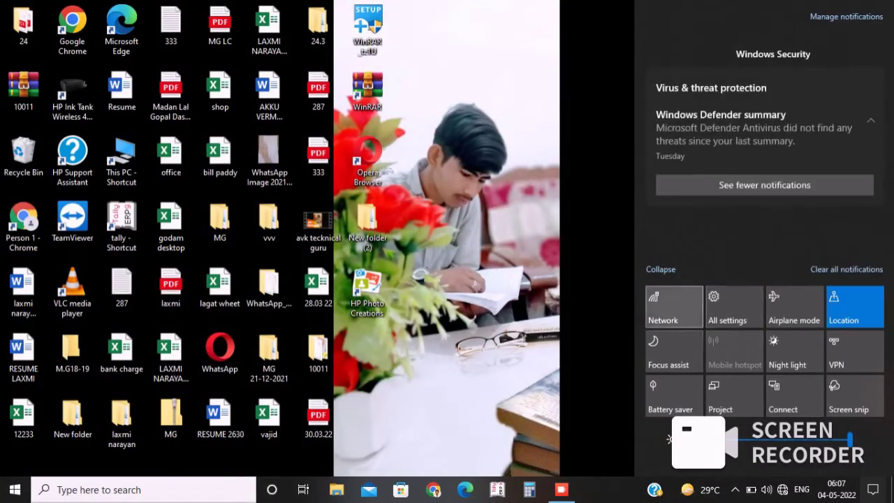
pyautogui.rightClick(669, 307)
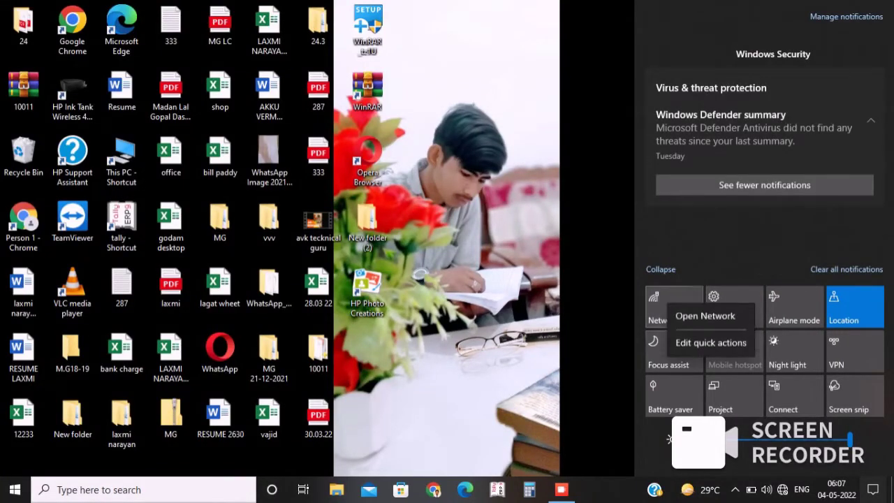
pyautogui.click(702, 315)
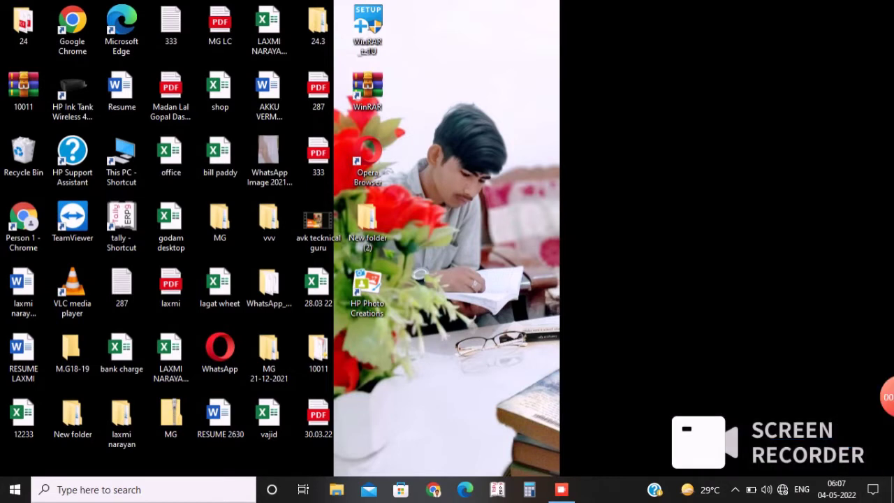
pyautogui.click(709, 116)
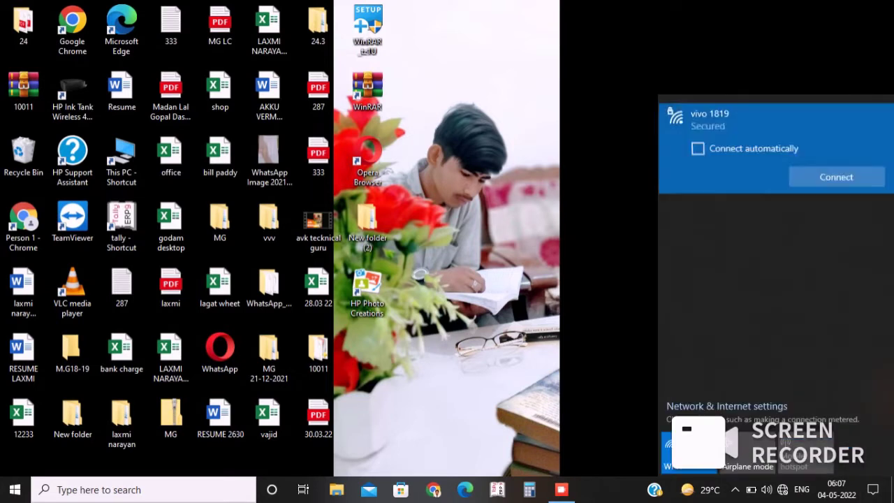
pyautogui.click(837, 178)
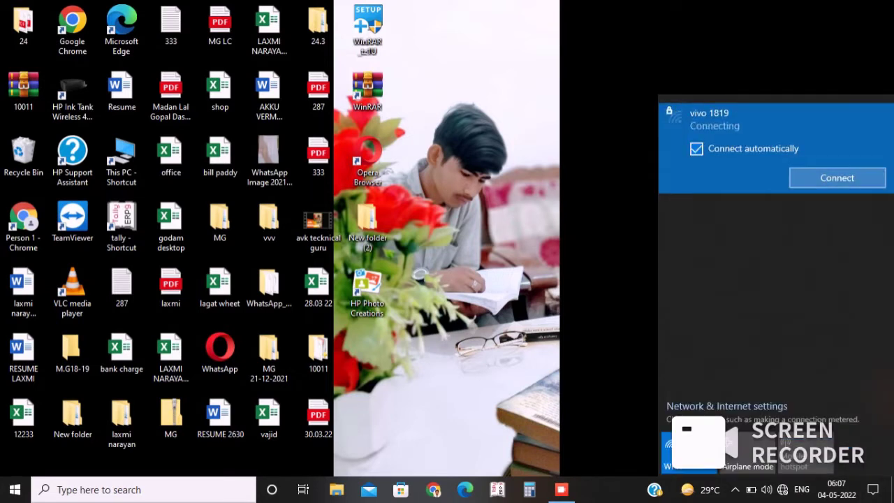
pyautogui.press('Escape')
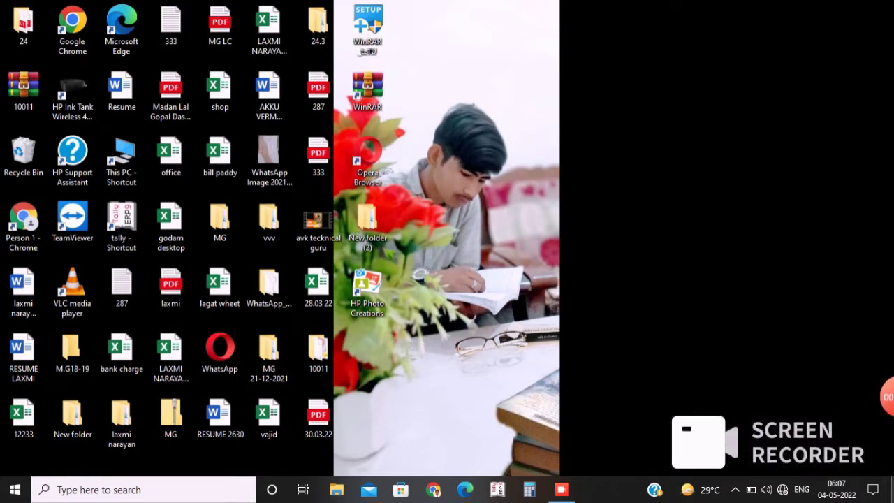
# - Reconnect to vivo 1819 with Connect automatically ticked, then close the network list
pyautogui.click(872, 490)
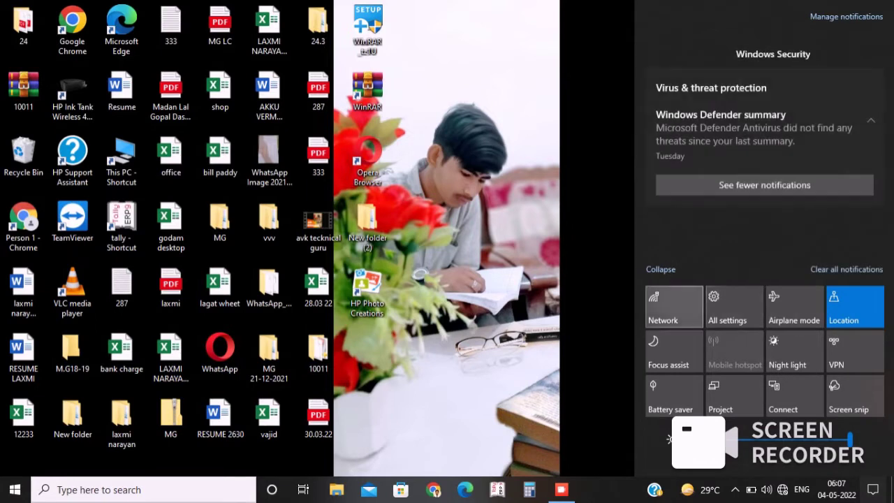
pyautogui.click(663, 308)
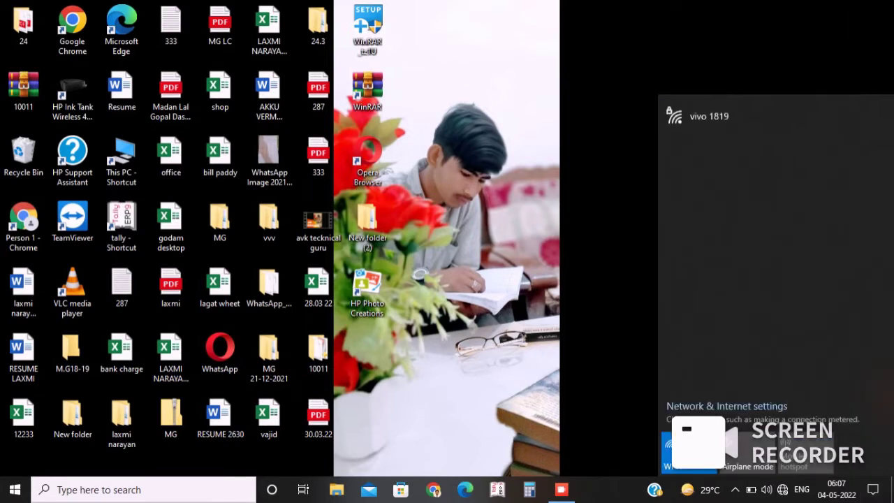
pyautogui.click(709, 118)
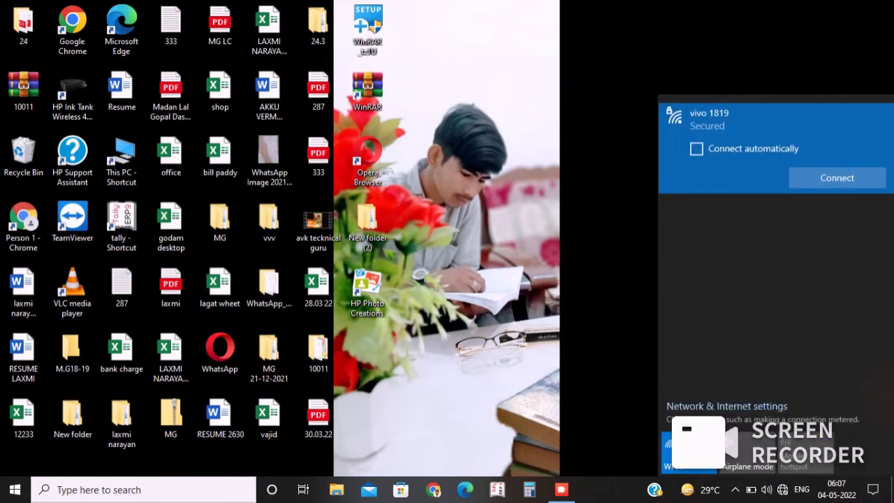
pyautogui.click(697, 148)
pyautogui.click(837, 177)
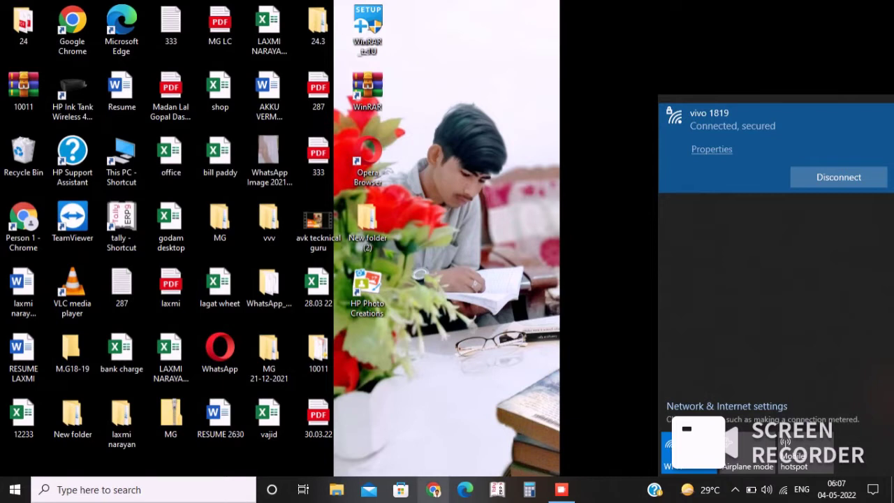
pyautogui.click(433, 490)
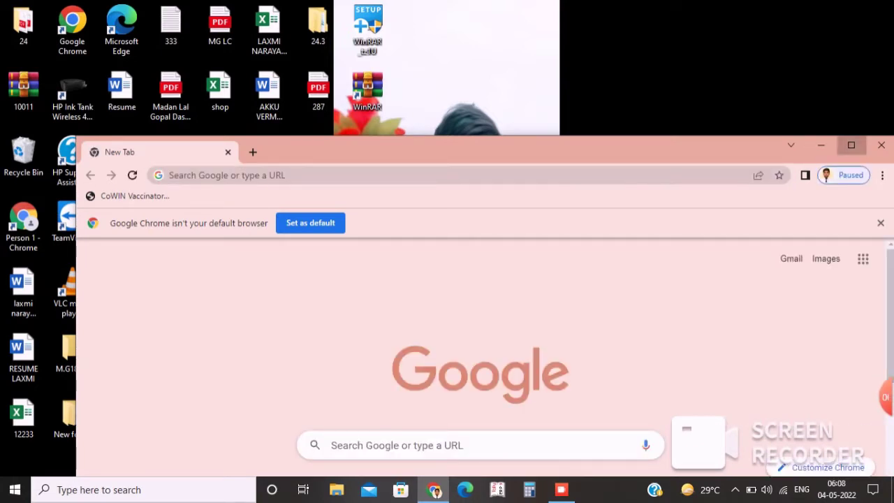
# - Maximize Chrome and run a Google search for 'itseez3d'
pyautogui.click(851, 144)
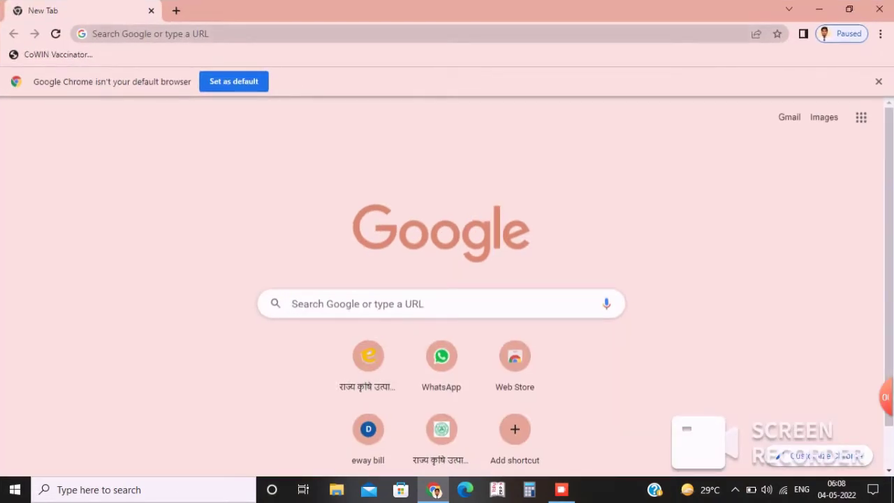
pyautogui.click(210, 33)
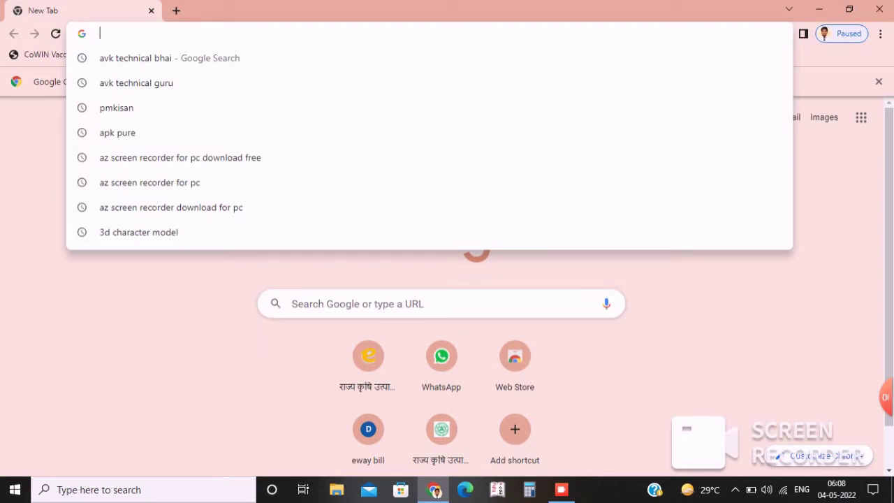
pyautogui.write('i')
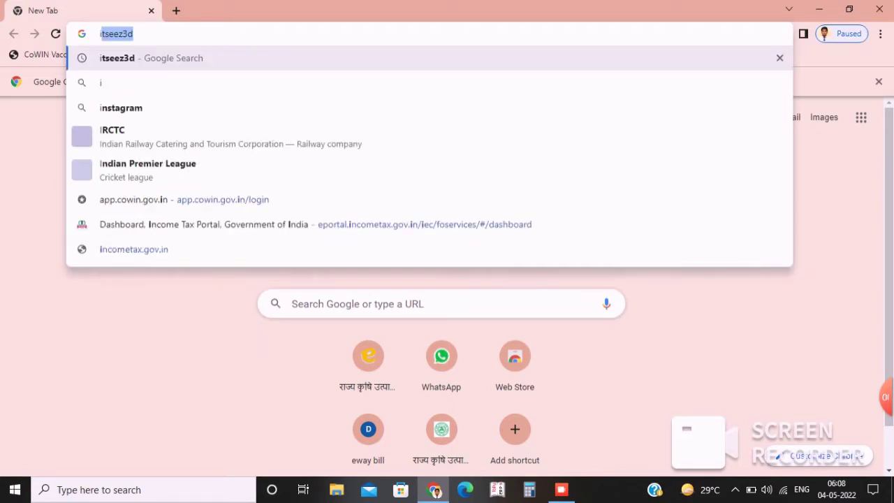
pyautogui.write('ts')
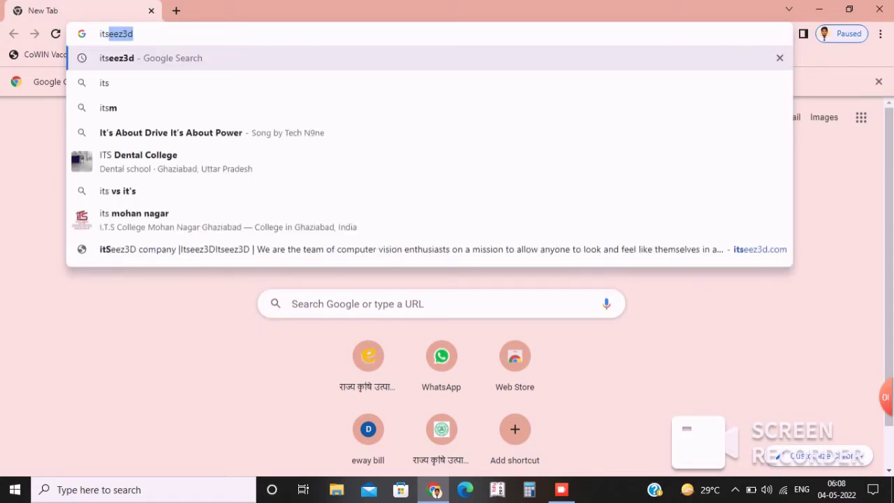
pyautogui.write('ee')
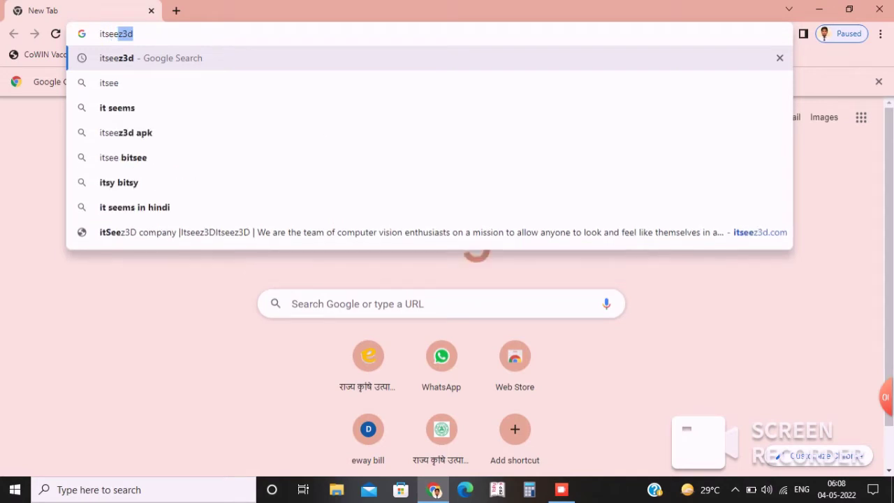
pyautogui.write('z3d')
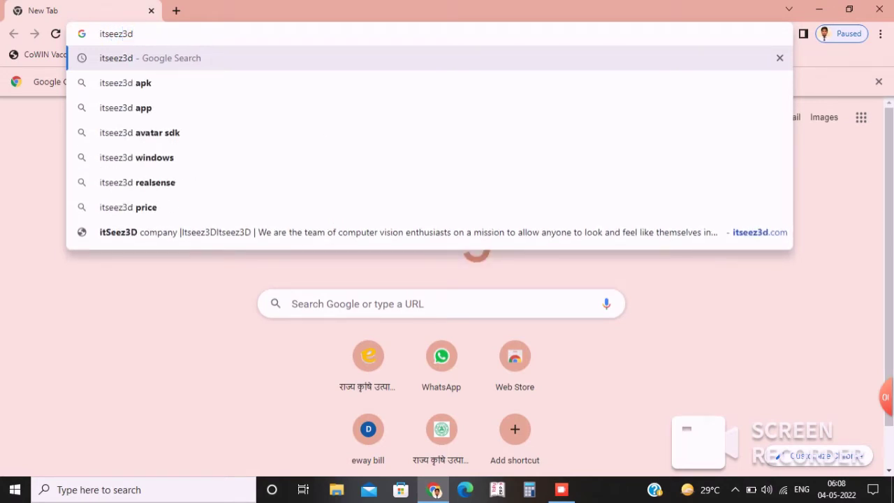
pyautogui.press('Return')
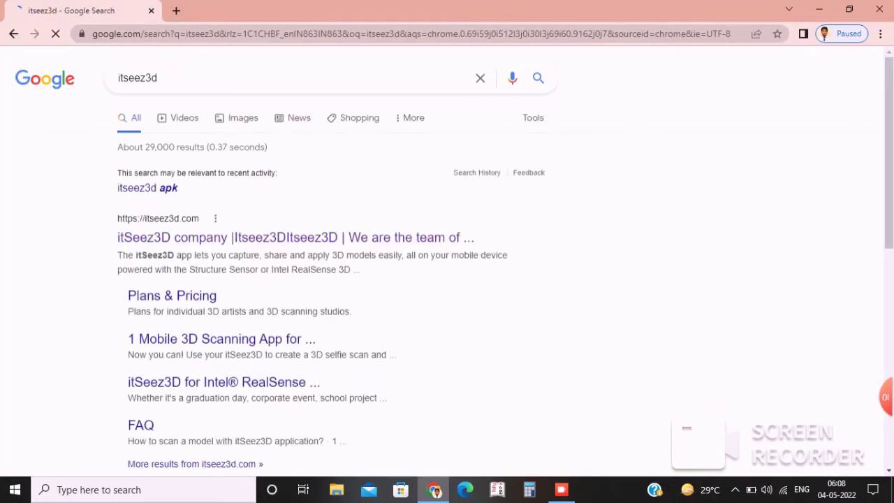
# - Open the itSeez3D company site from the results and continue to avatarsdk.com
pyautogui.rightClick(187, 253)
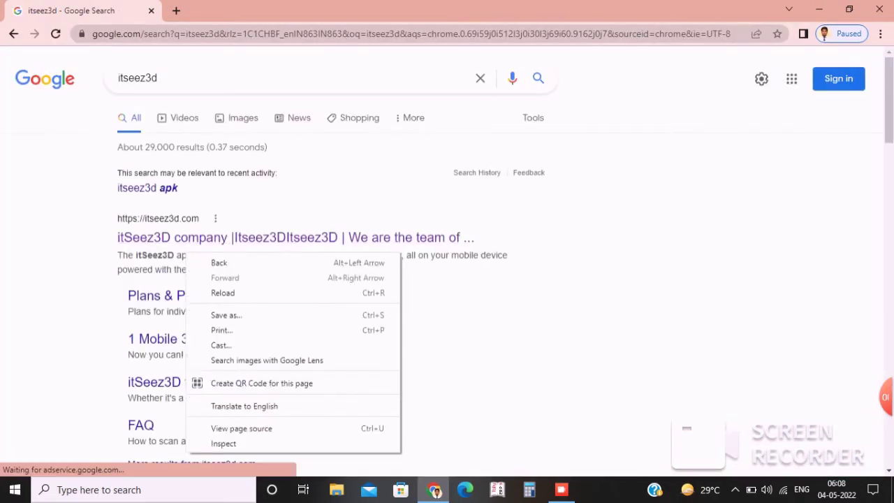
pyautogui.click(210, 238)
pyautogui.click(209, 237)
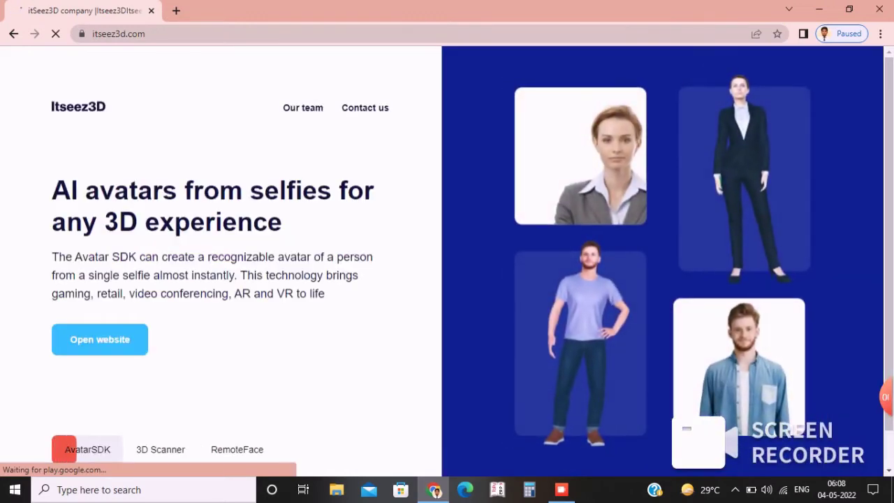
pyautogui.scroll(-1, 447, 261)
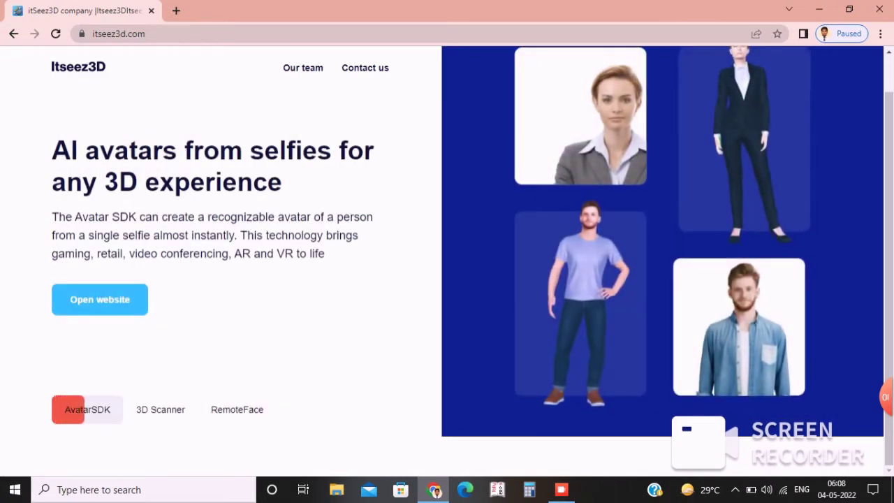
pyautogui.scroll(1, 473, 261)
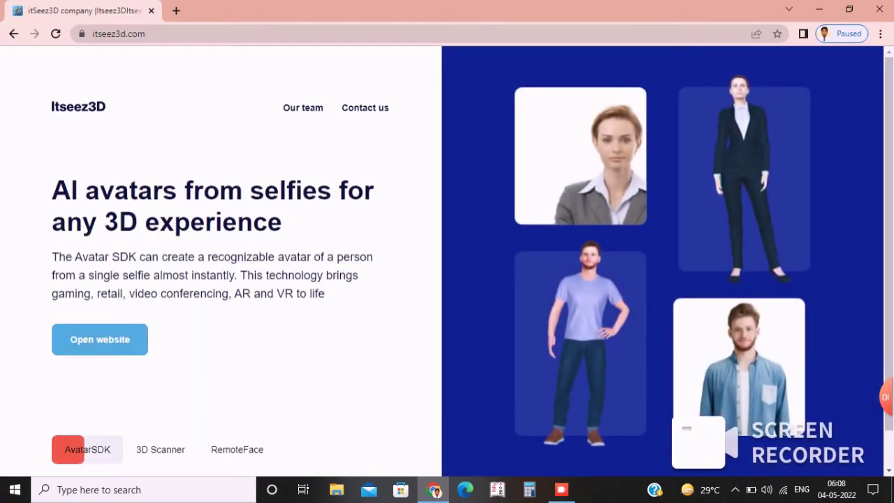
pyautogui.press('F5')
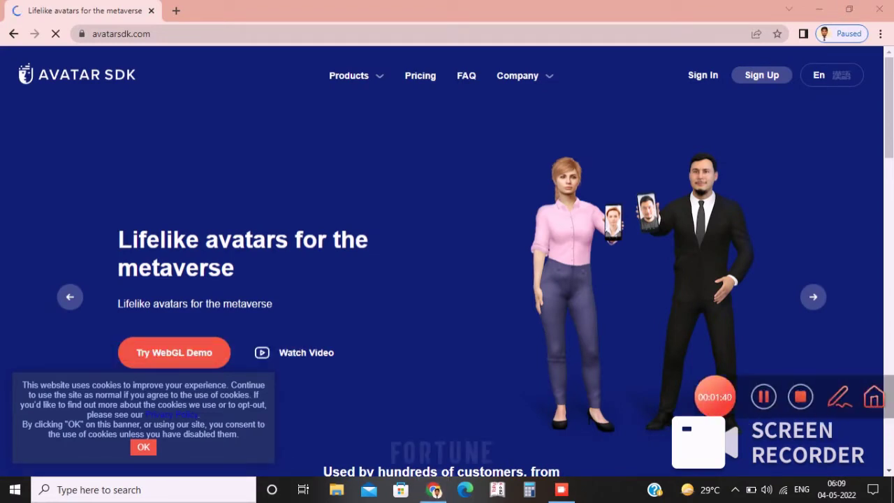
# - Circle the Try WebGL Demo link with screen annotations, then open the demo in a new tab
pyautogui.click(839, 397)
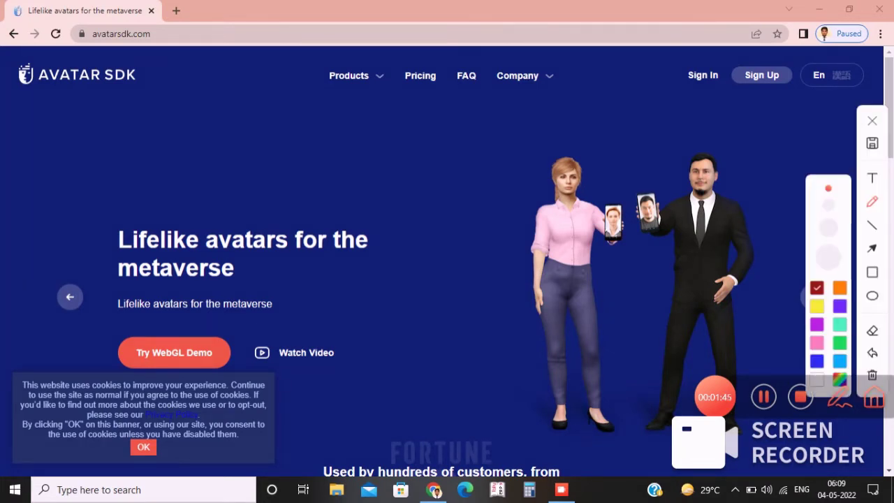
pyautogui.moveTo(171, 331); pyautogui.dragTo(265, 360)
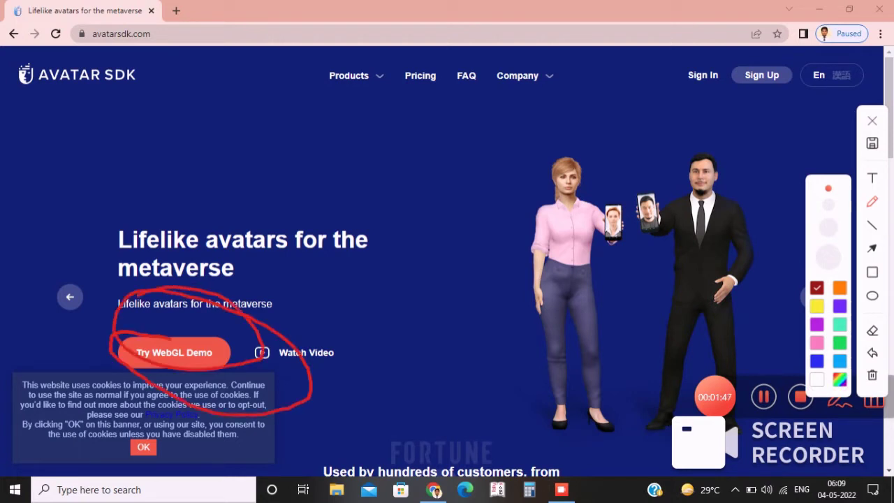
pyautogui.moveTo(133, 297)
pyautogui.mouseDown()
pyautogui.moveTo(238, 321)
pyautogui.moveTo(231, 246)
pyautogui.mouseUp()
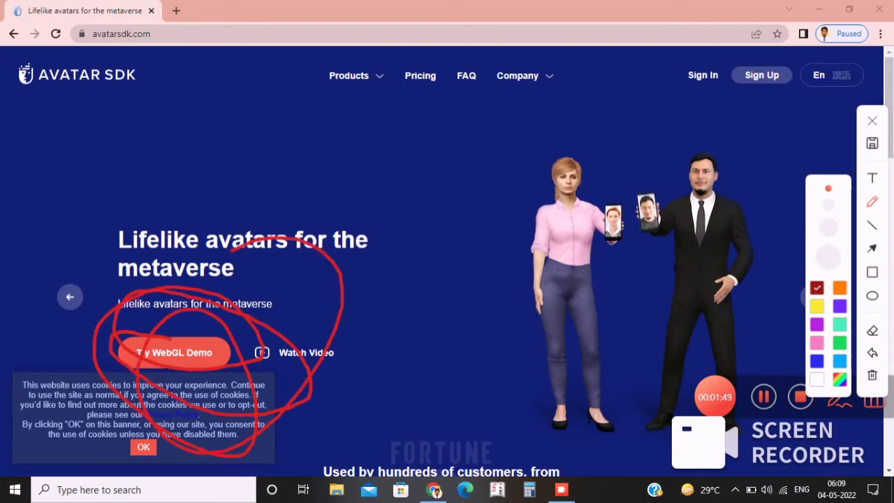
pyautogui.click(872, 120)
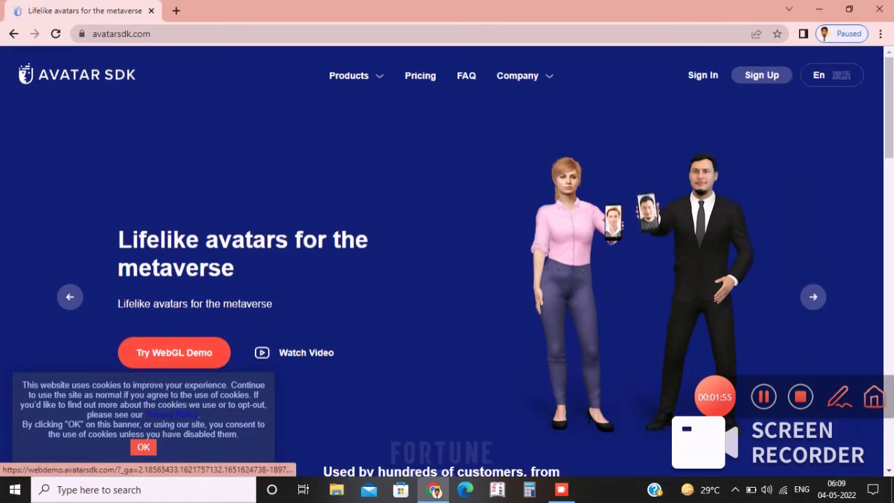
pyautogui.click(174, 353)
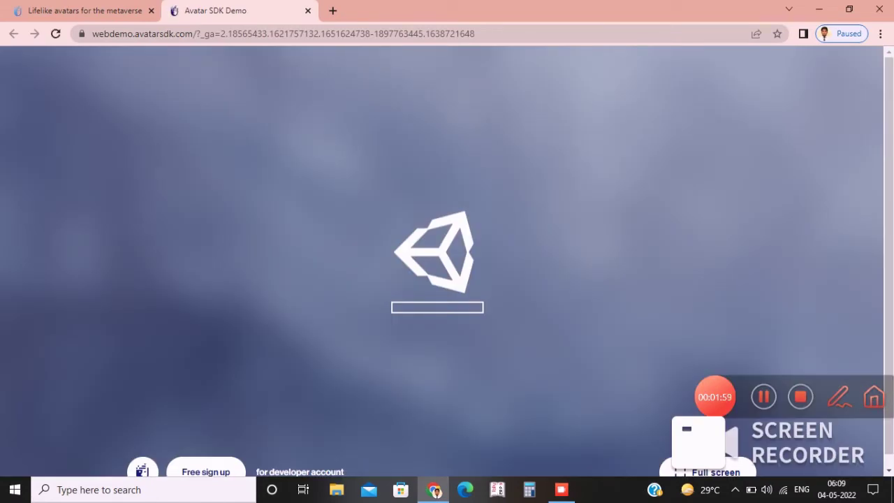
# - Circle the demo's loading progress bar with a purple annotation, then clear it
pyautogui.click(839, 397)
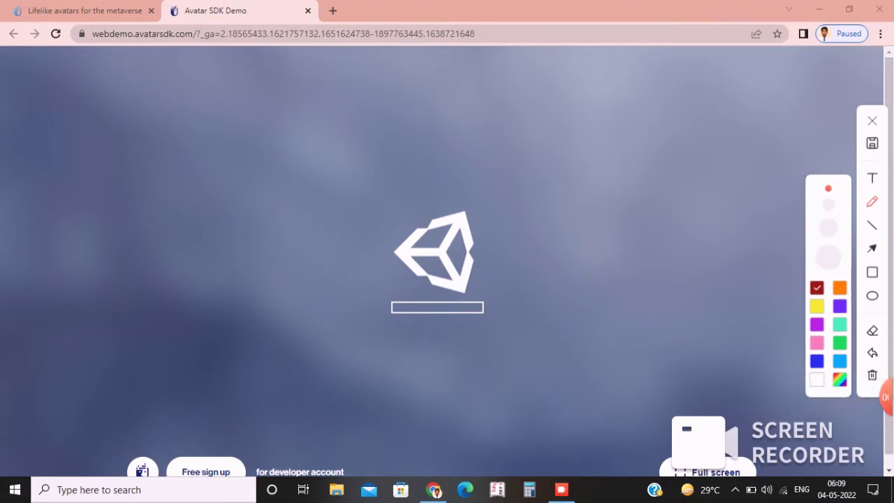
pyautogui.click(840, 306)
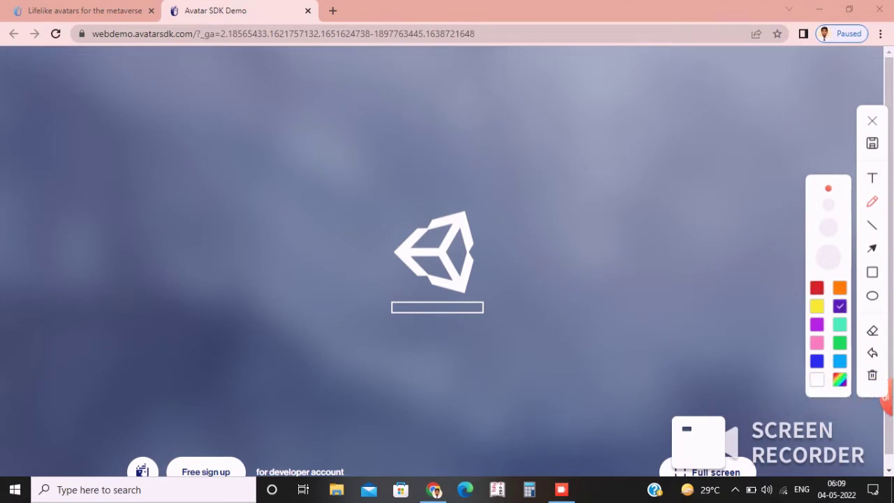
pyautogui.moveTo(393, 322)
pyautogui.mouseDown()
pyautogui.moveTo(519, 314)
pyautogui.moveTo(389, 290)
pyautogui.moveTo(433, 312)
pyautogui.moveTo(472, 276)
pyautogui.moveTo(409, 296)
pyautogui.mouseUp()
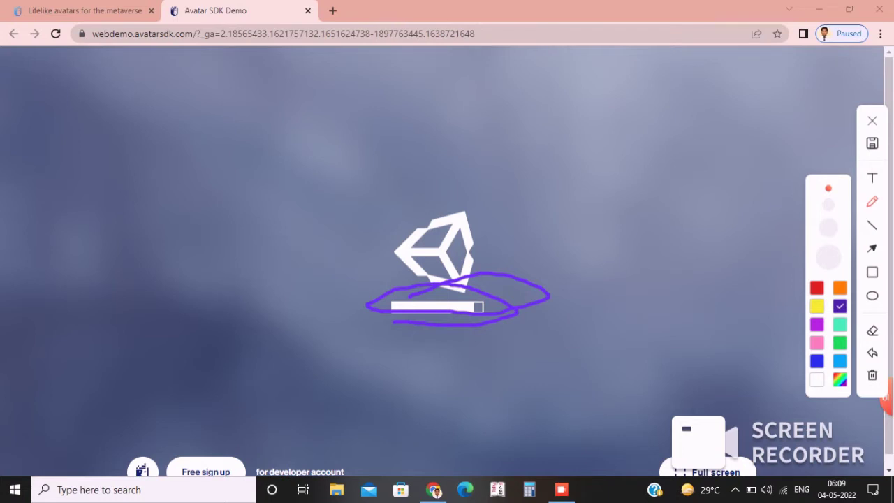
pyautogui.click(873, 120)
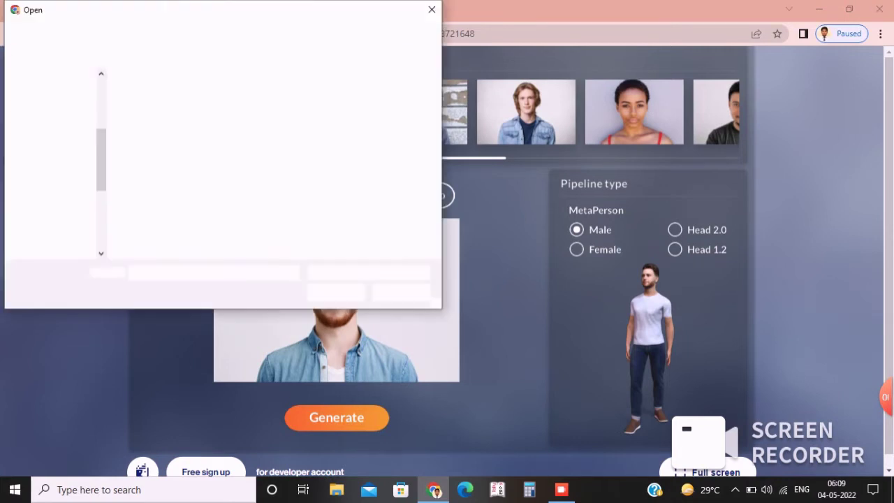
# - Browse to the G: drive and upload the photo IMG_20211002_114925 (1)
pyautogui.rightClick(395, 193)
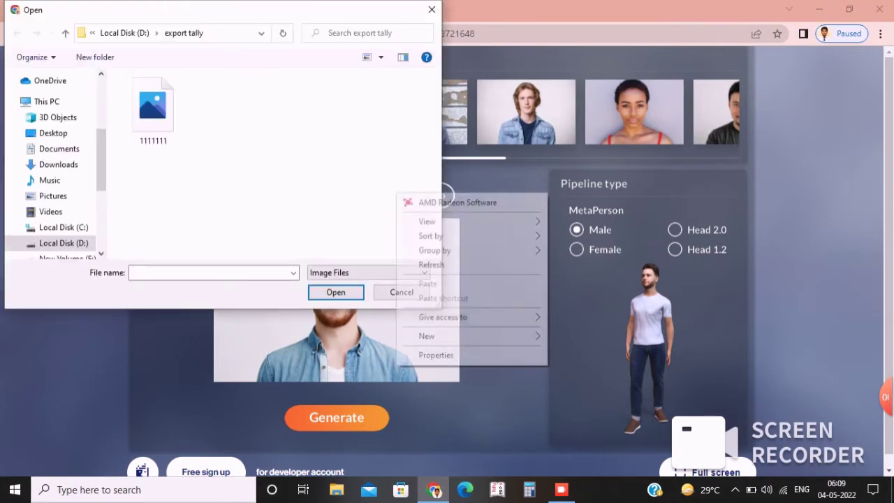
pyautogui.press('Escape')
pyautogui.scroll(-1, 53, 164)
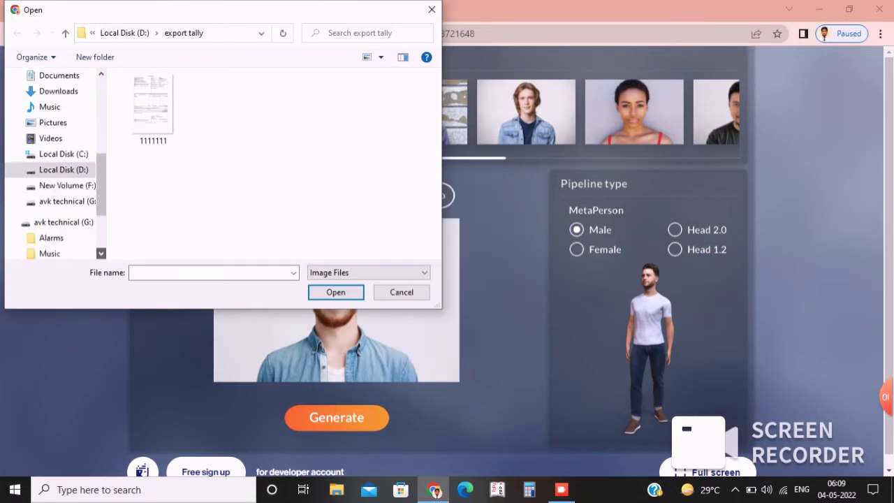
pyautogui.click(64, 222)
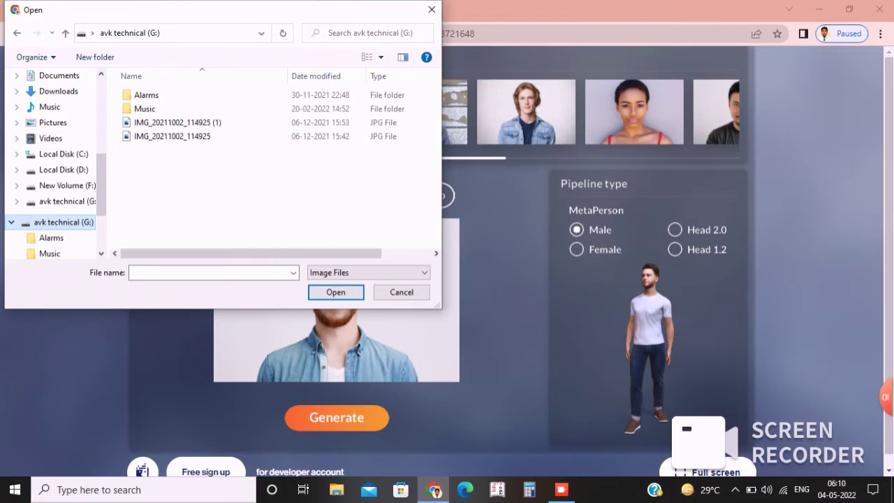
pyautogui.rightClick(61, 223)
pyautogui.press('Escape')
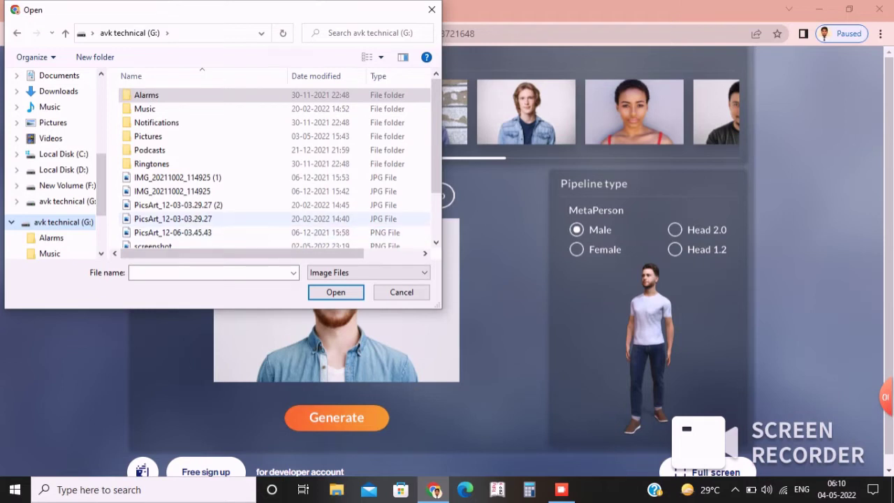
pyautogui.rightClick(244, 222)
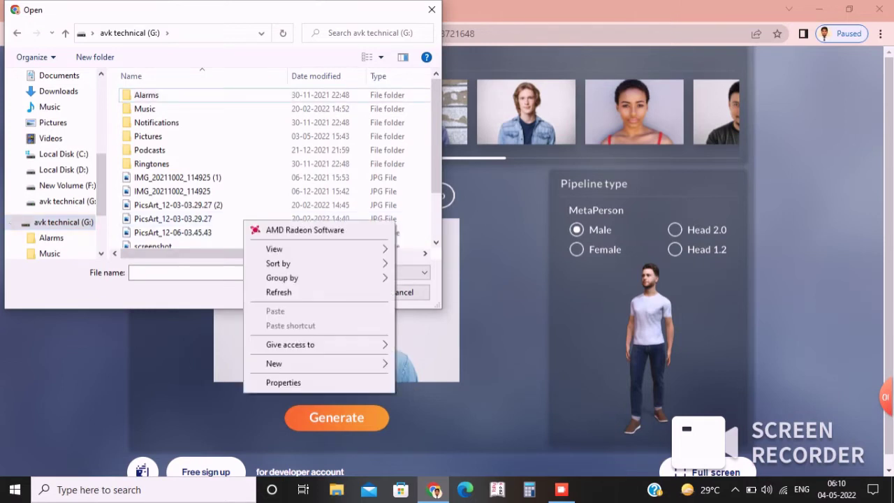
pyautogui.click(209, 219)
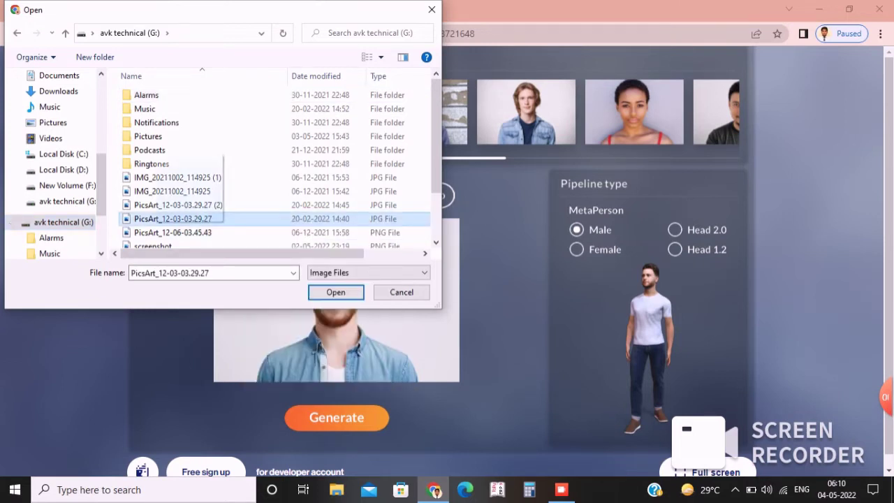
pyautogui.click(175, 191)
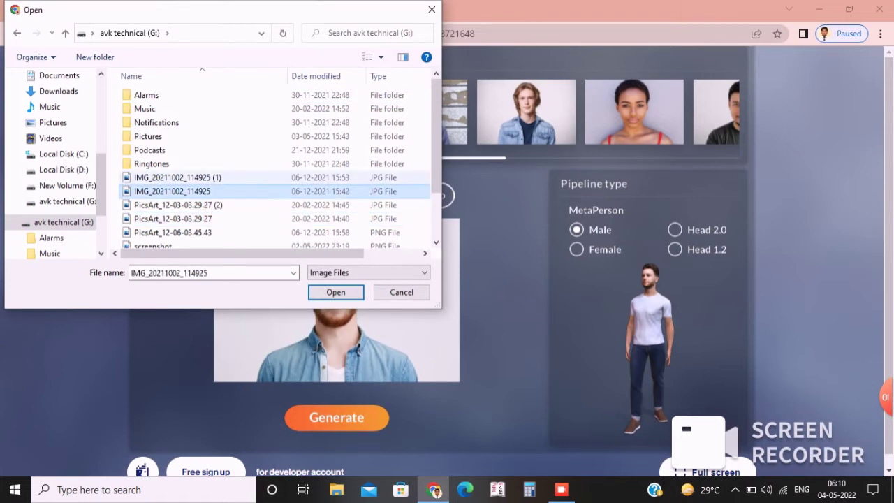
pyautogui.click(177, 178)
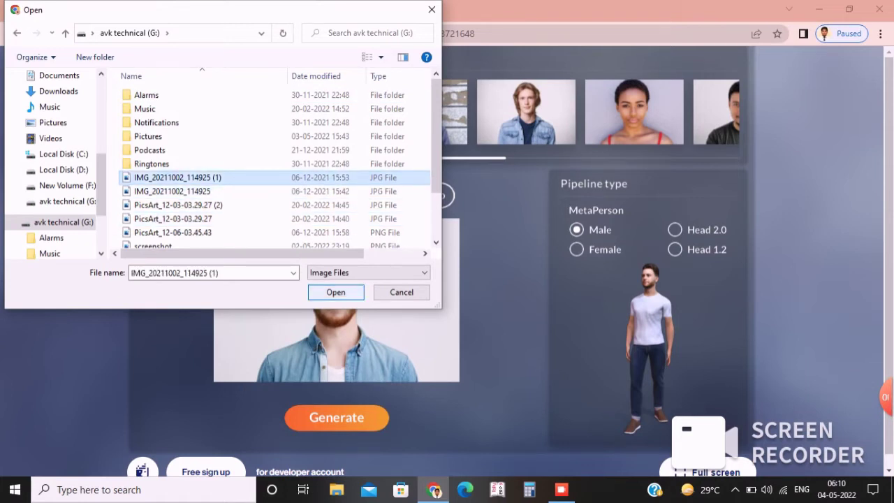
pyautogui.click(336, 292)
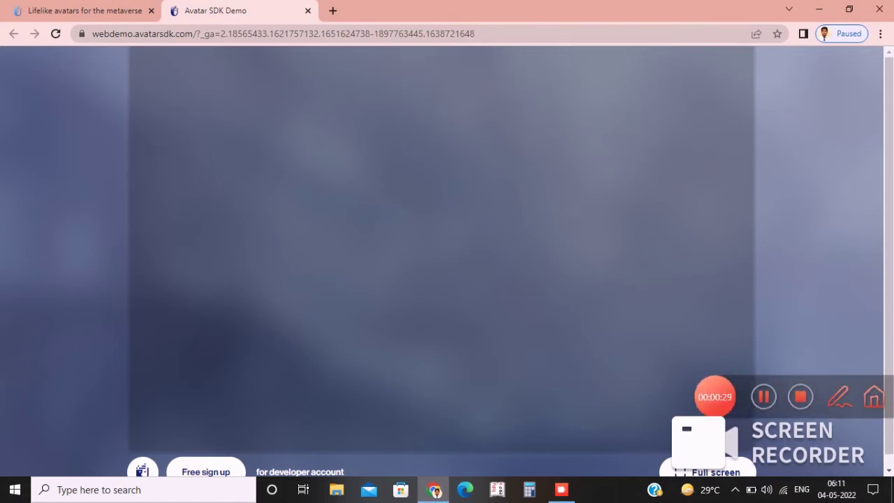
# - Start drawing screen annotations over the generated avatar
pyautogui.click(839, 397)
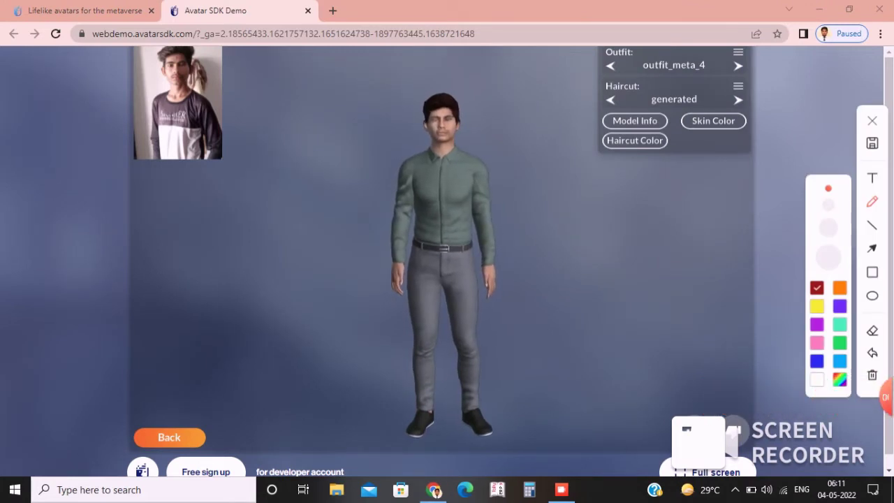
# - Circle the generated avatar with annotations, clear them, and restore the demo window from the desktop
pyautogui.moveTo(393, 89)
pyautogui.mouseDown()
pyautogui.moveTo(538, 342)
pyautogui.moveTo(524, 348)
pyautogui.mouseUp()
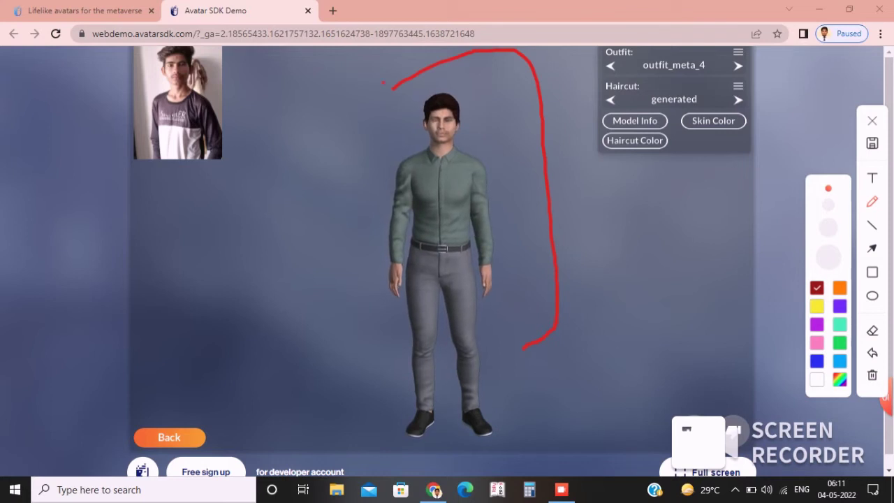
pyautogui.moveTo(383, 82)
pyautogui.mouseDown()
pyautogui.moveTo(343, 207)
pyautogui.moveTo(565, 230)
pyautogui.mouseUp()
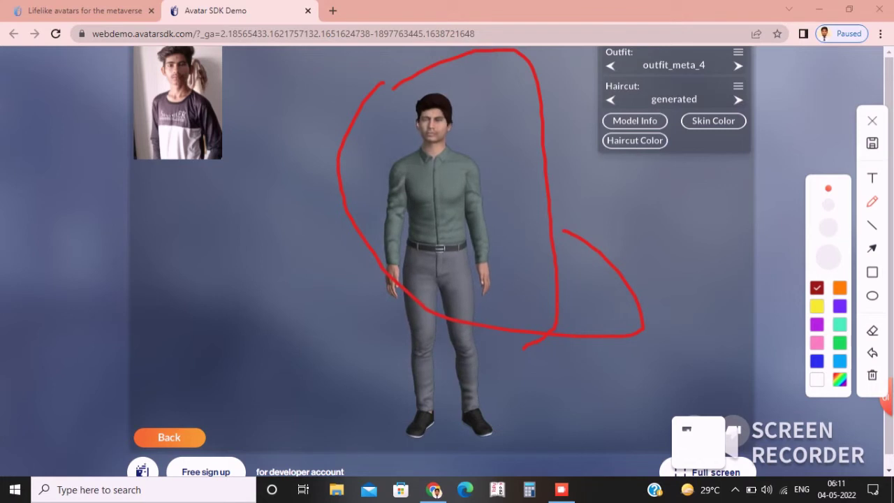
pyautogui.click(872, 120)
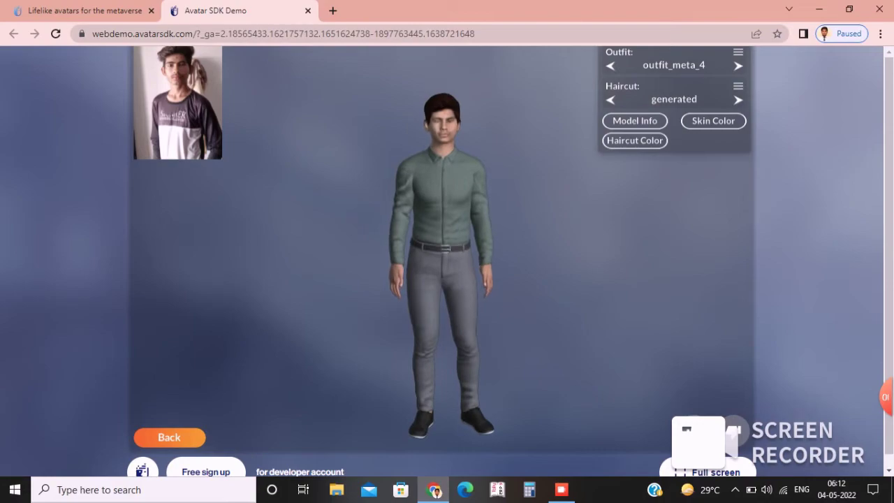
pyautogui.press('super+d')
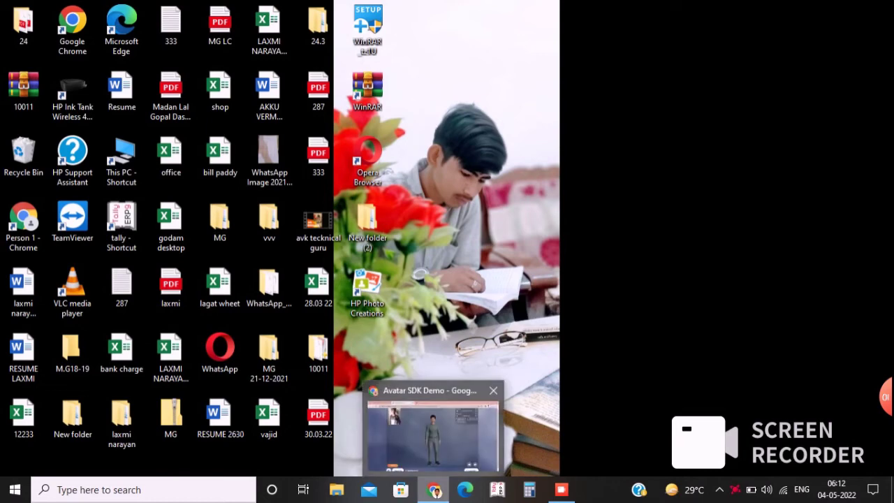
pyautogui.click(434, 489)
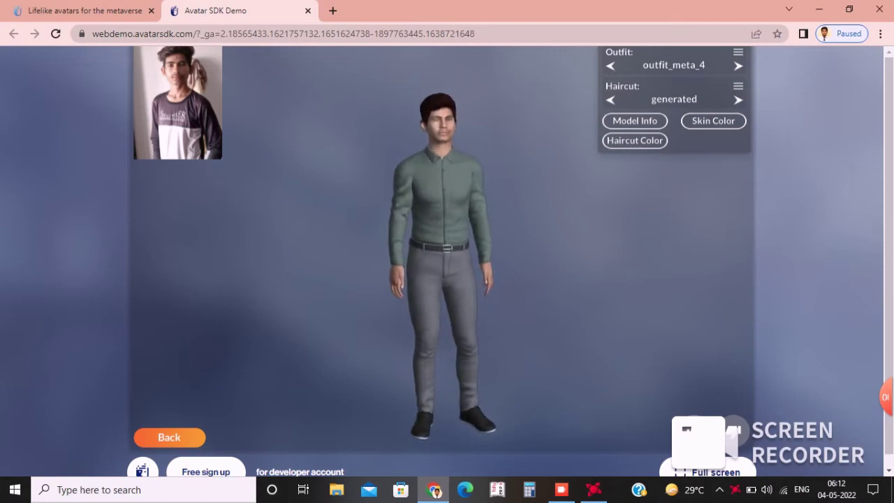
# - Try several tones in the Skin Color picker, settle on a light tan, and close it
pyautogui.click(713, 120)
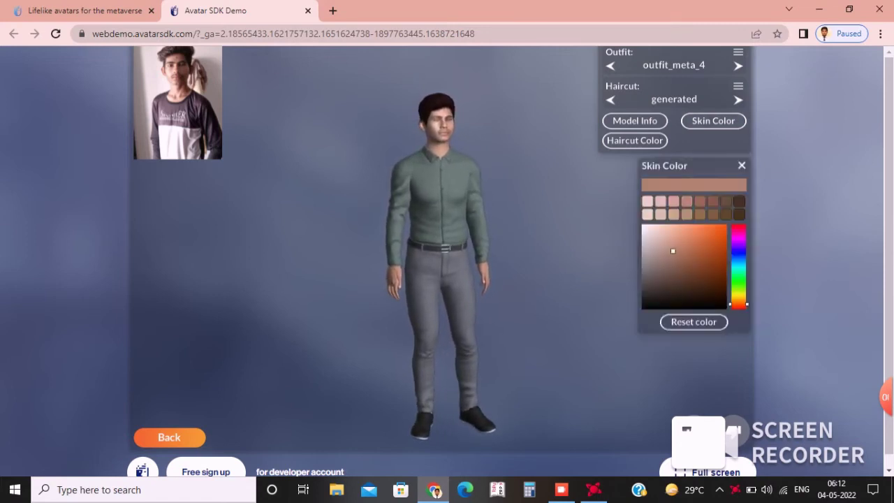
pyautogui.click(654, 227)
pyautogui.moveTo(143, 470); pyautogui.dragTo(202, 472)
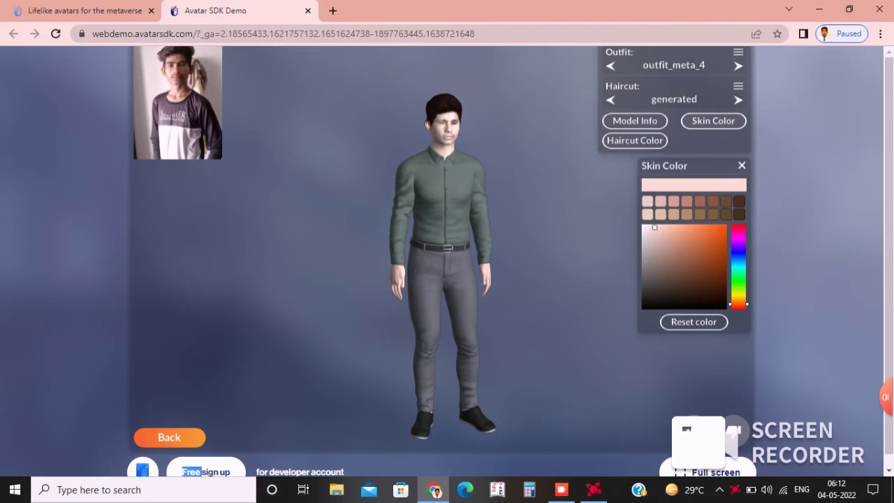
pyautogui.click(669, 232)
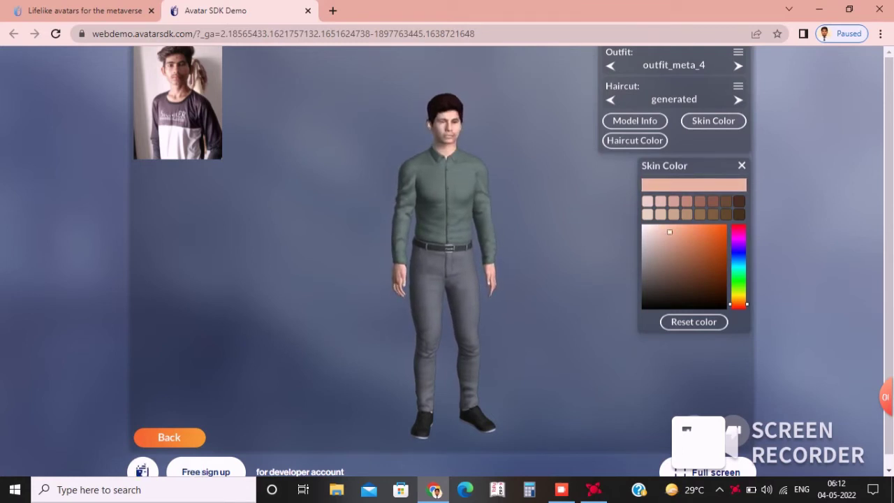
pyautogui.click(656, 238)
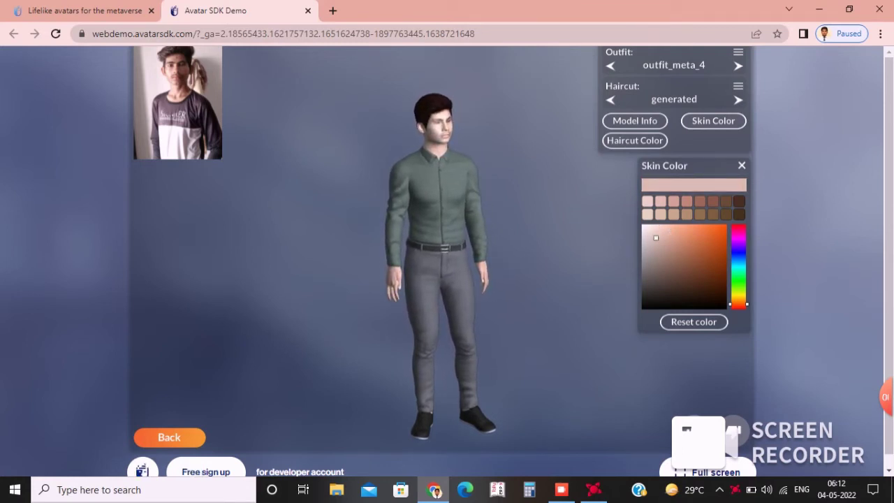
pyautogui.click(660, 303)
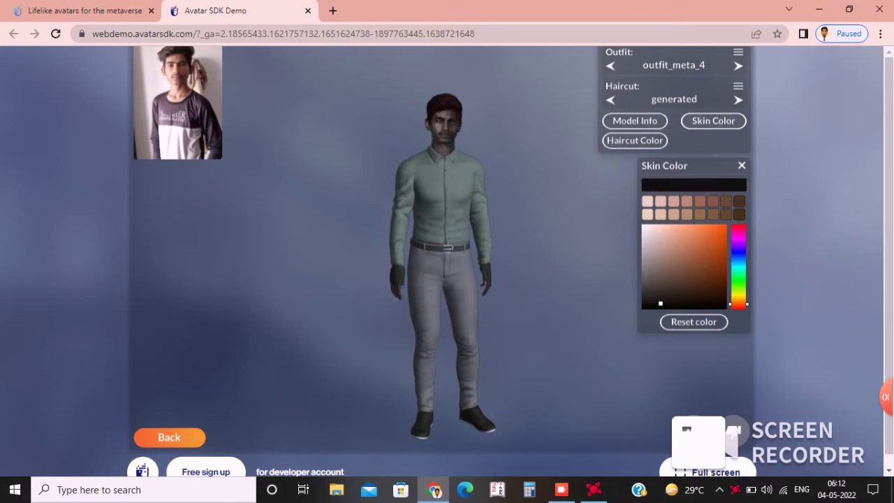
pyautogui.click(650, 296)
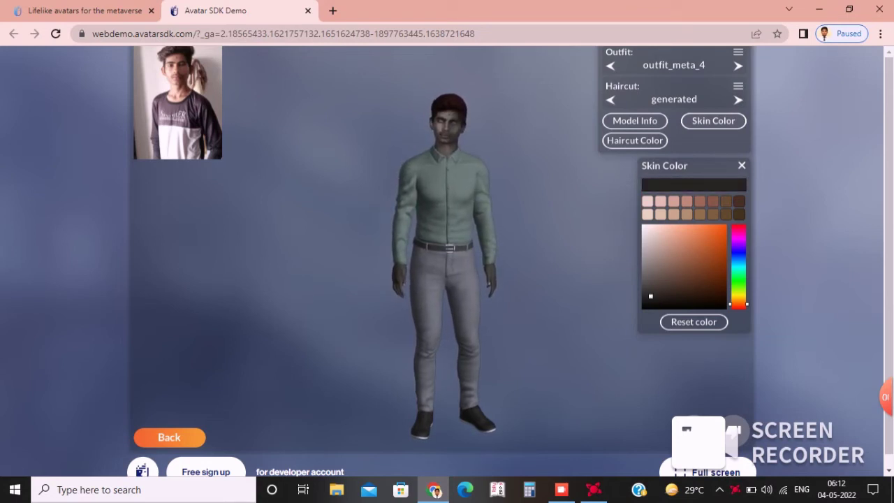
pyautogui.click(657, 279)
pyautogui.click(659, 266)
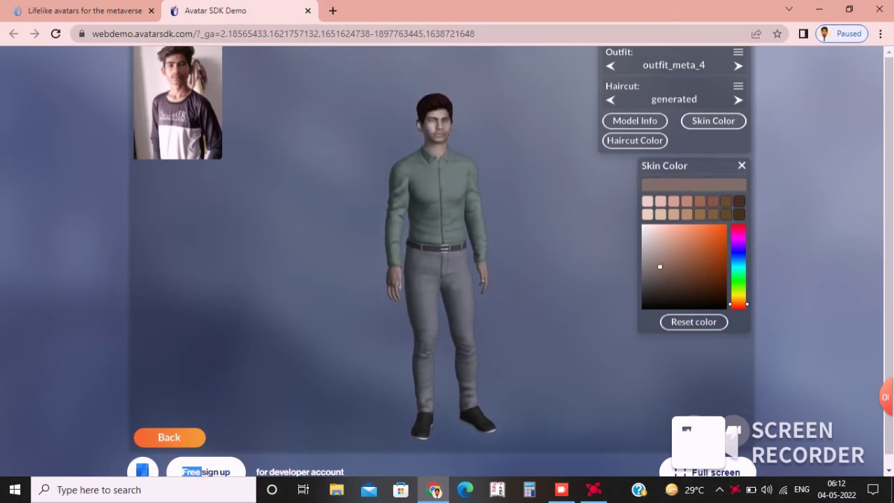
pyautogui.click(660, 261)
pyautogui.click(665, 246)
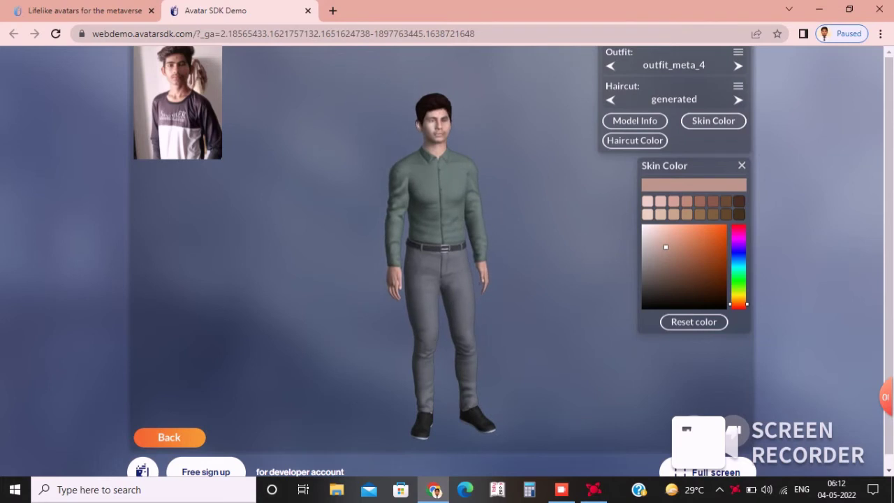
pyautogui.click(742, 166)
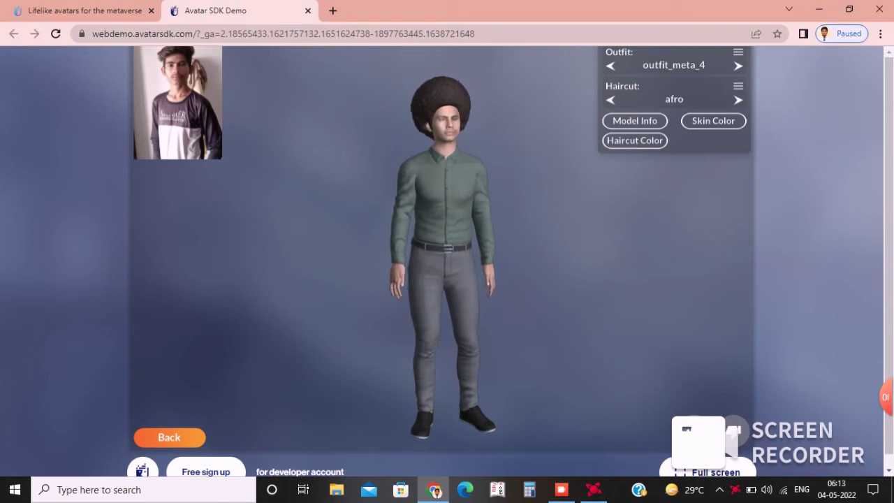
# - Switch the haircut back to generated and open the Outfits list
pyautogui.click(610, 100)
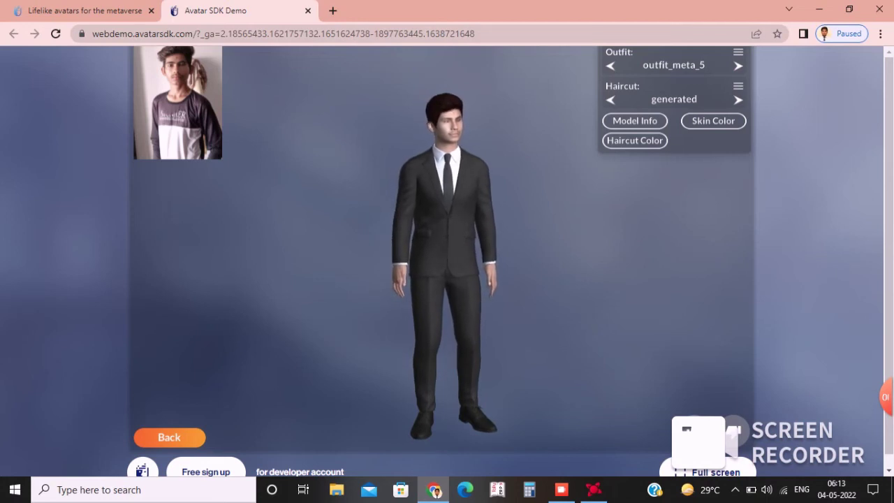
pyautogui.click(738, 52)
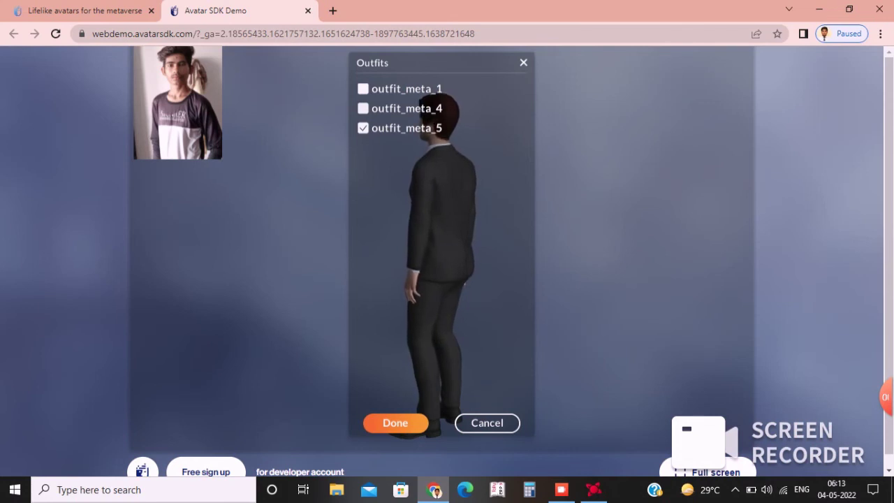
# - Select outfit_meta_4 to restore the green shirt and grey trousers
pyautogui.click(362, 109)
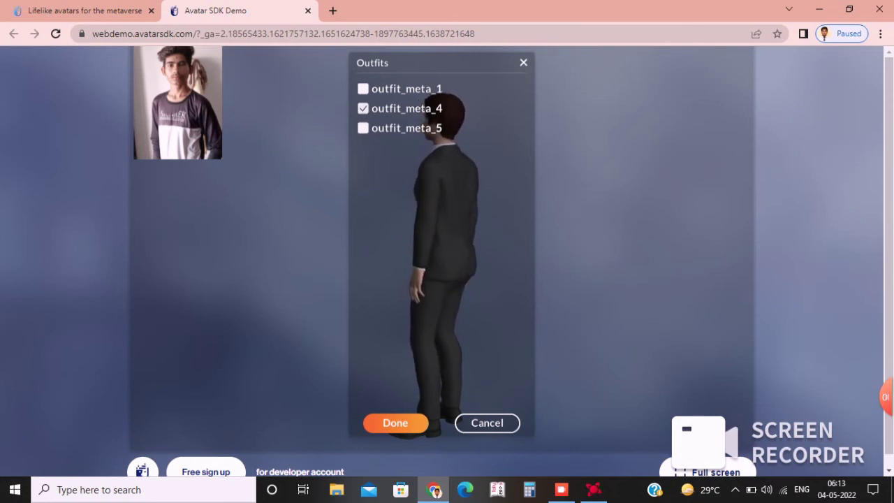
pyautogui.click(395, 423)
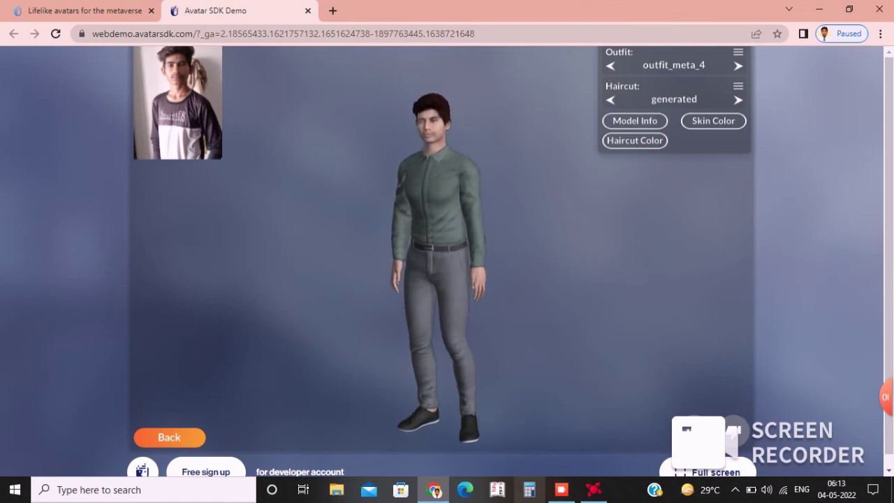
# - Show the avatar viewer full screen, then return to the Chrome window
pyautogui.click(716, 472)
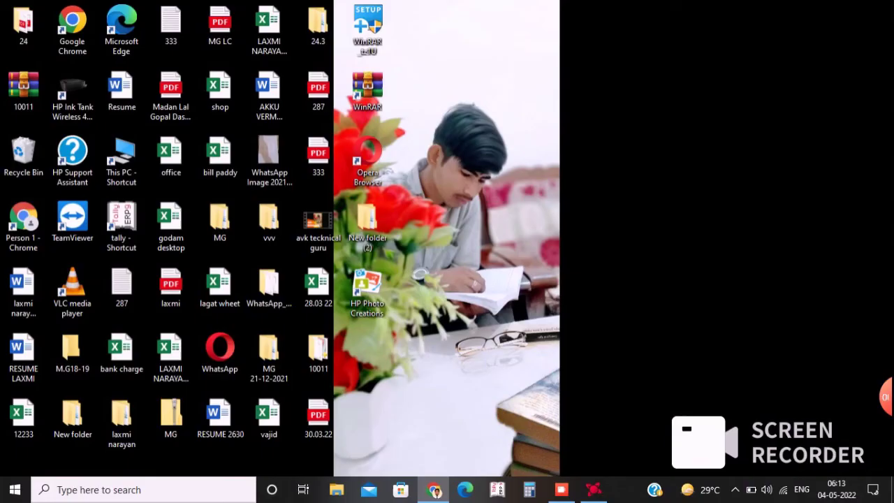
pyautogui.hotkey('alt', 'Tab')
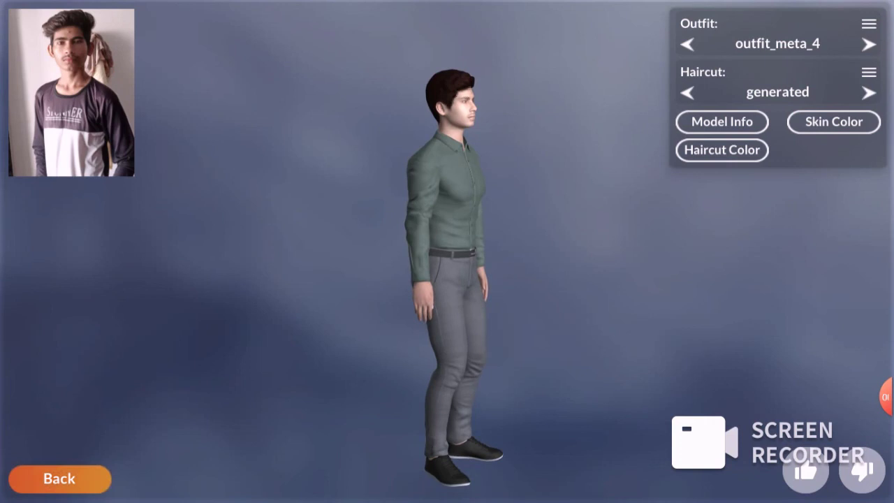
# - Return to the photo page and toggle the pipeline type between Head 2.0 and Head 1.2
pyautogui.click(59, 478)
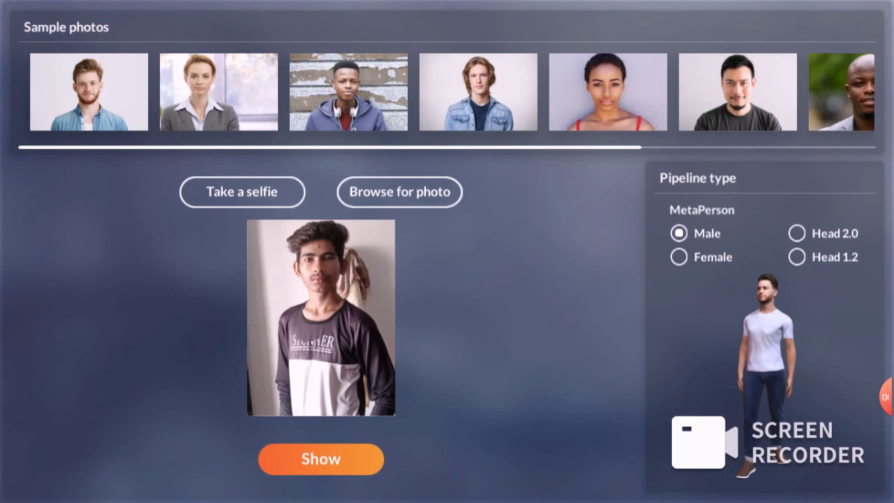
pyautogui.click(797, 233)
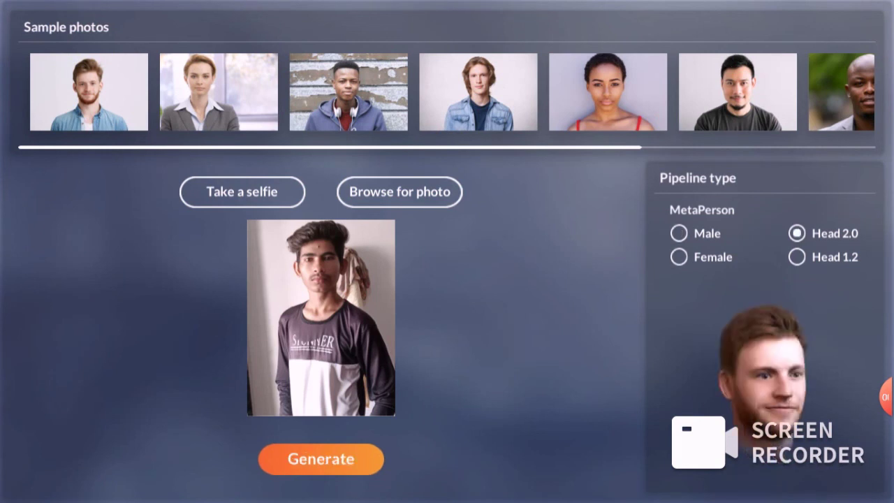
pyautogui.click(797, 257)
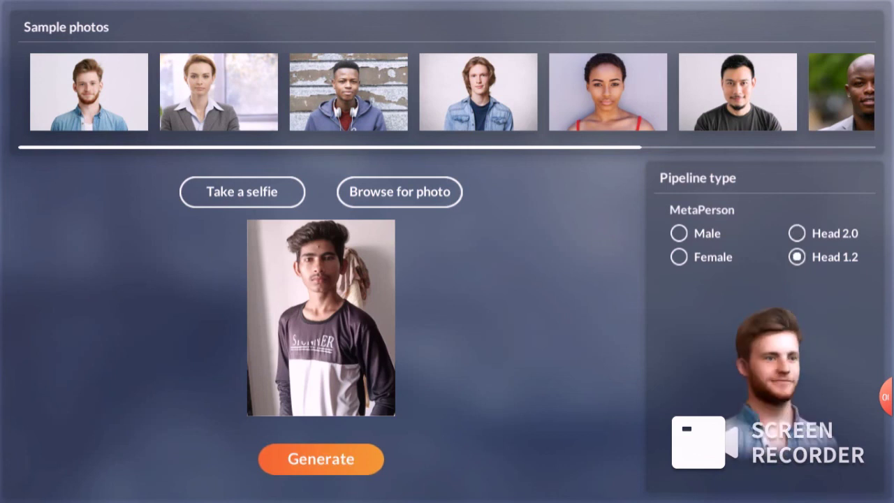
pyautogui.click(797, 233)
pyautogui.click(797, 257)
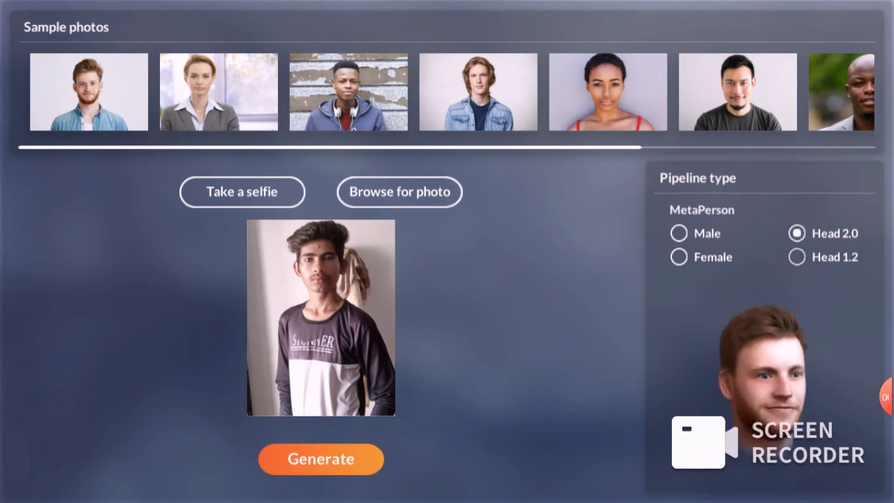